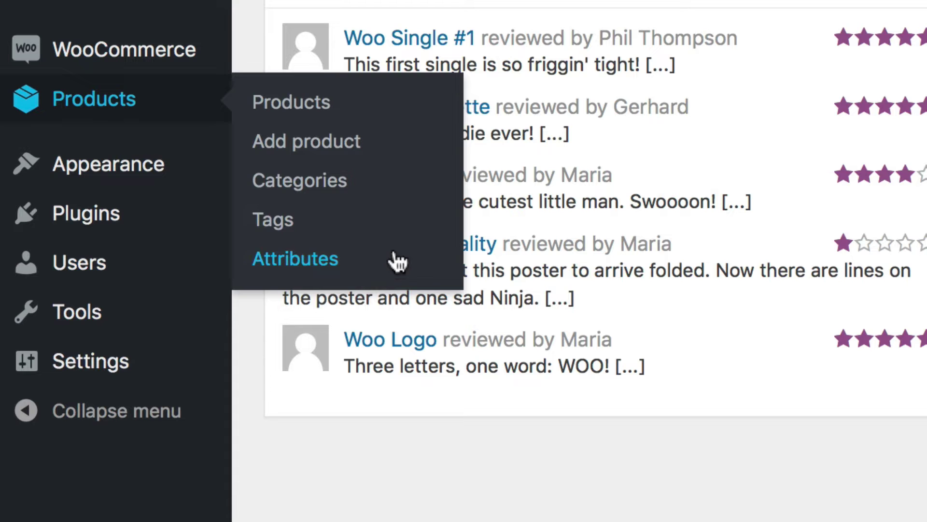
# Add a new product category named Posters from the product's edit page
pyautogui.click(344, 183)
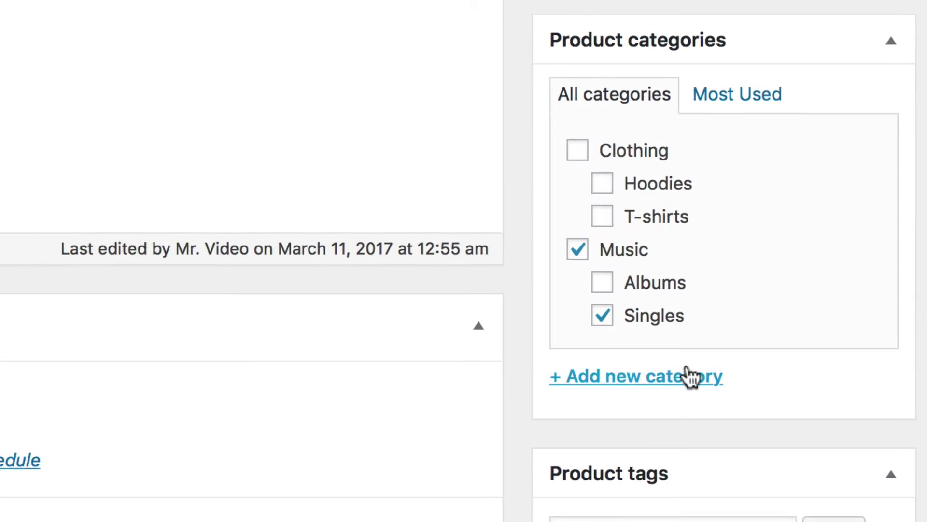
pyautogui.click(690, 377)
pyautogui.write('Posters')
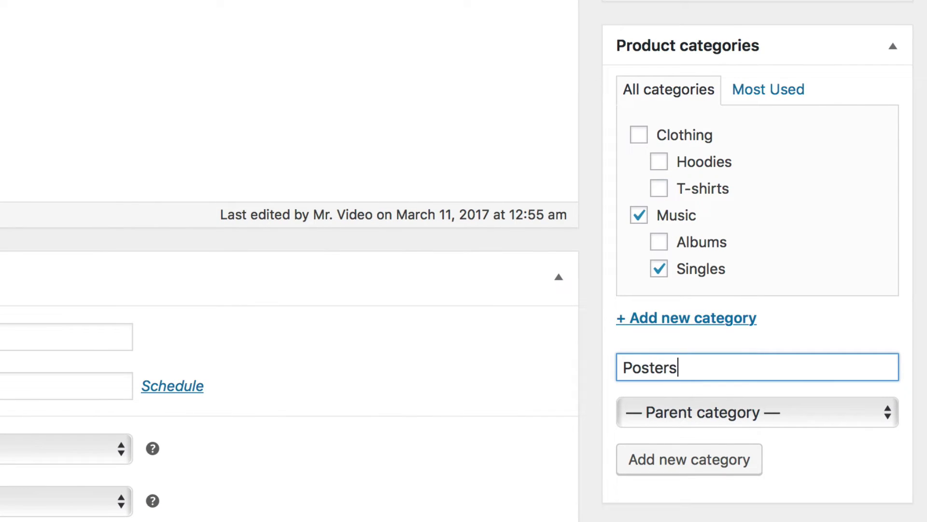
pyautogui.click(720, 468)
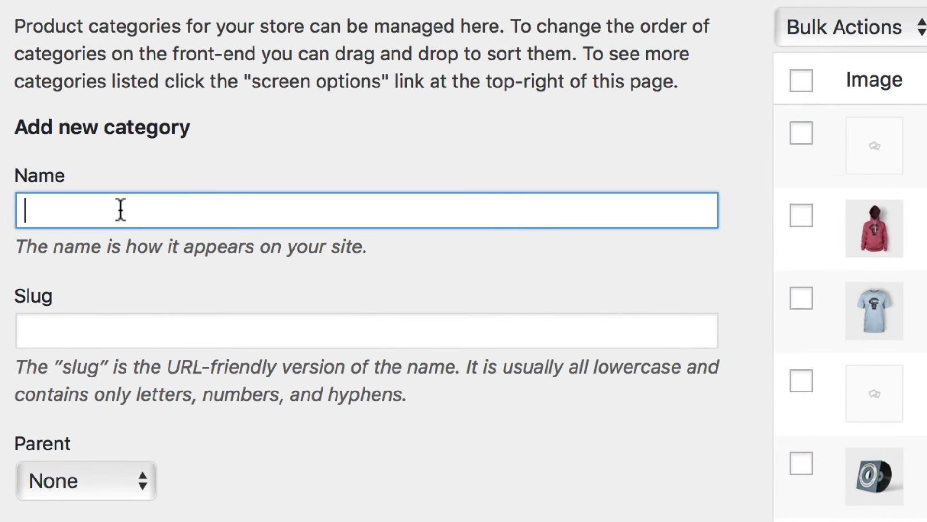
# Name the new product category Posters and set its slug to cool-posters
pyautogui.write('Posters')
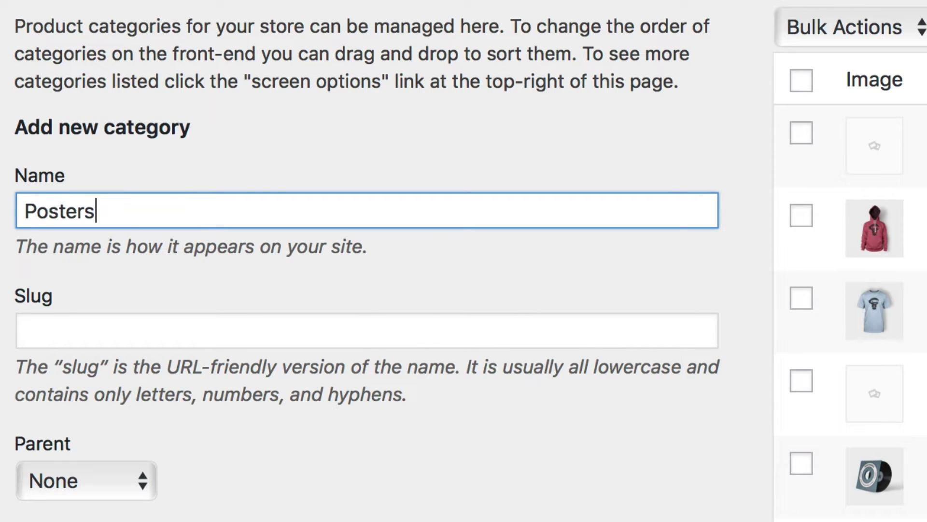
pyautogui.scroll(-5, 109, 29)
pyautogui.click(98, 56)
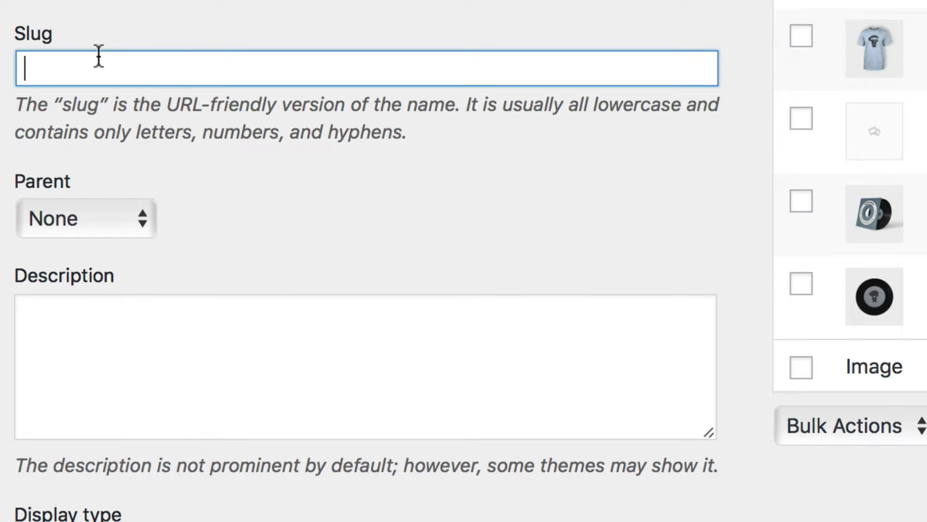
pyautogui.write('cool-')
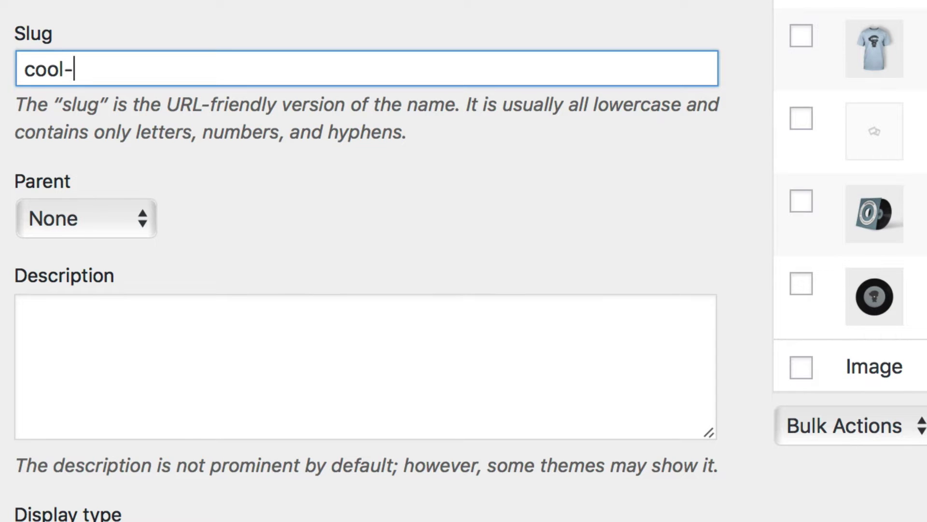
pyautogui.write('posters')
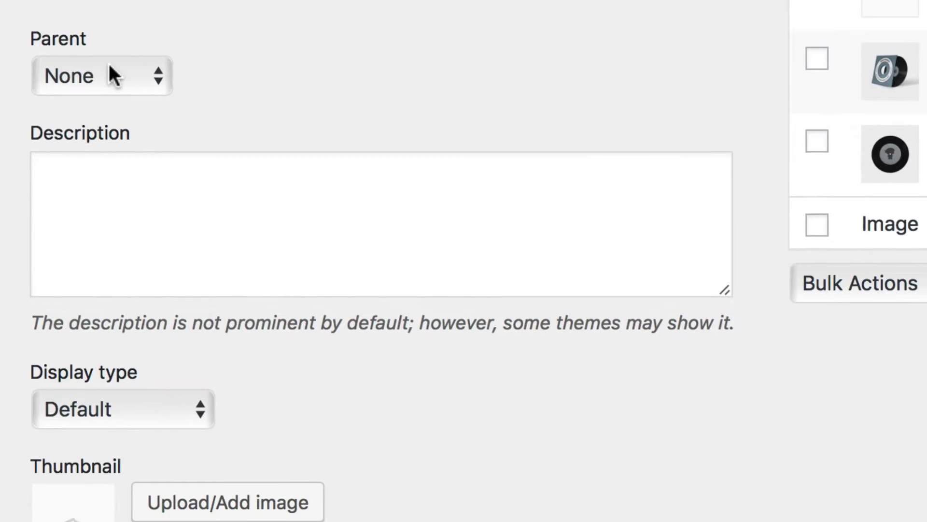
# Keep the category's parent as None and enter the description "Our really cool posters!"
pyautogui.click(93, 207)
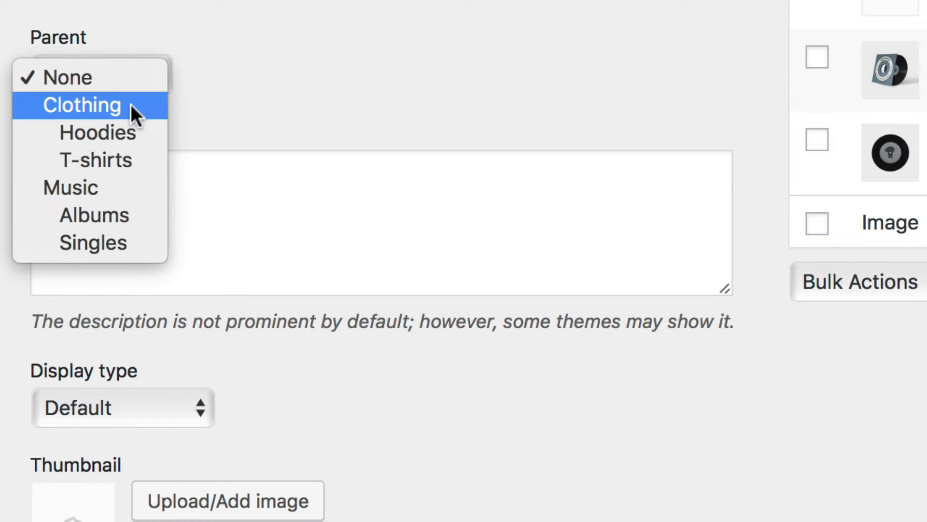
pyautogui.click(138, 80)
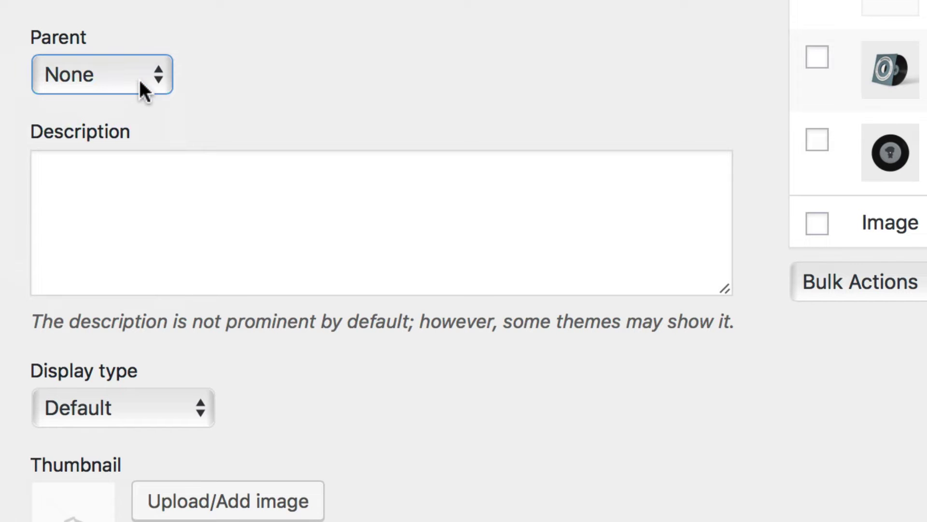
pyautogui.click(196, 162)
pyautogui.scroll(-3, 195, 73)
pyautogui.write('Our ')
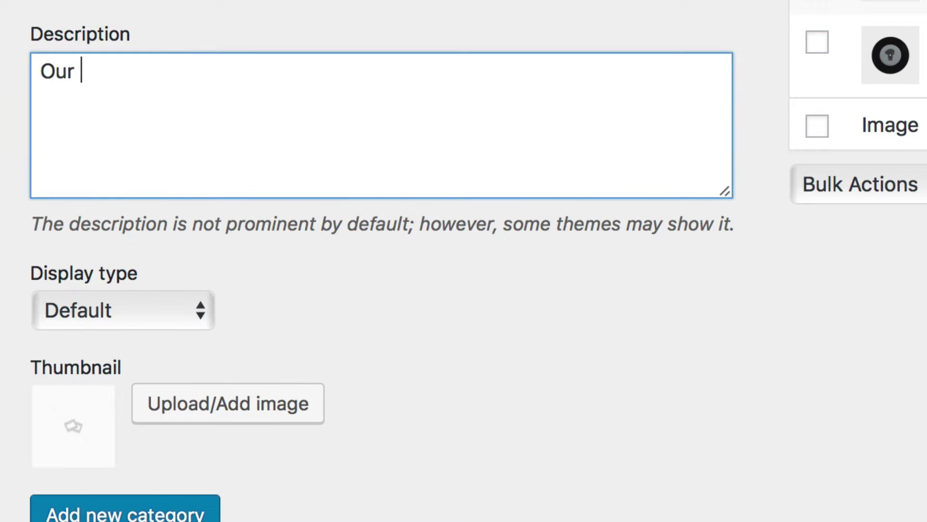
pyautogui.write('really cool p')
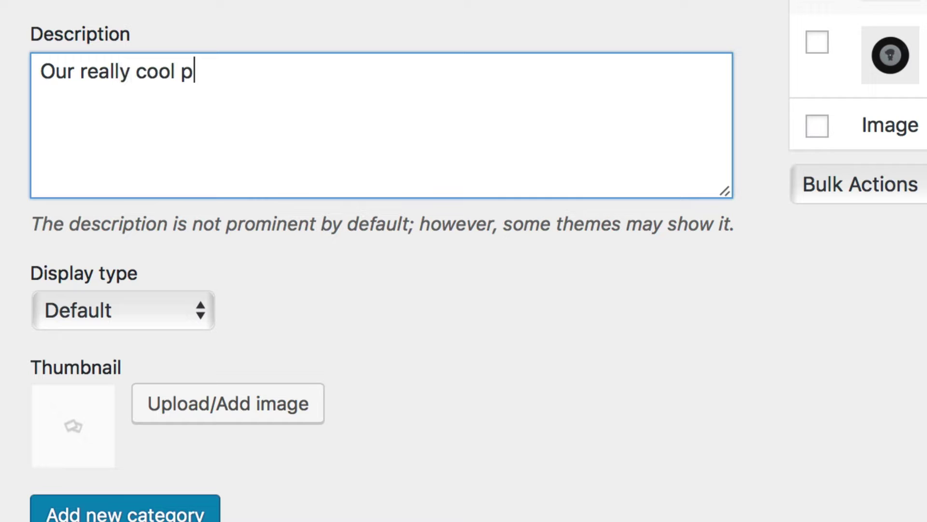
pyautogui.write('osters!')
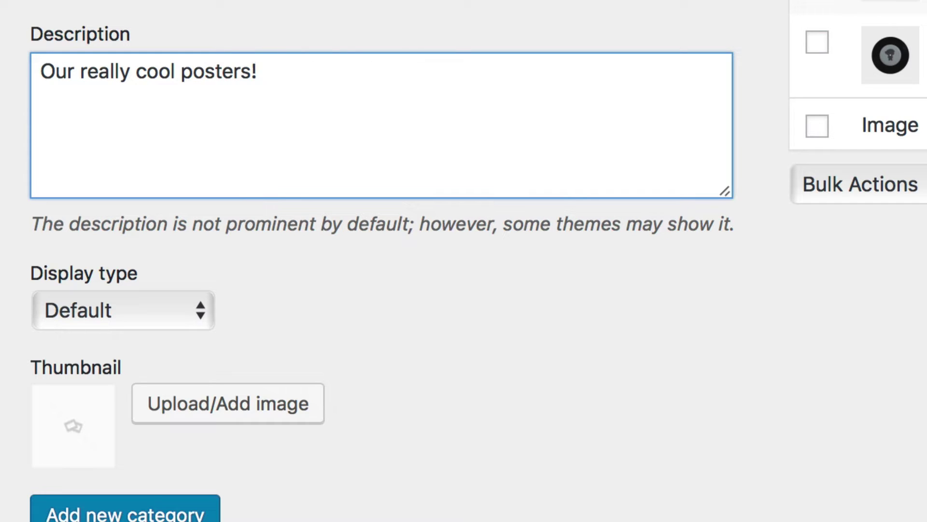
pyautogui.click(298, 24)
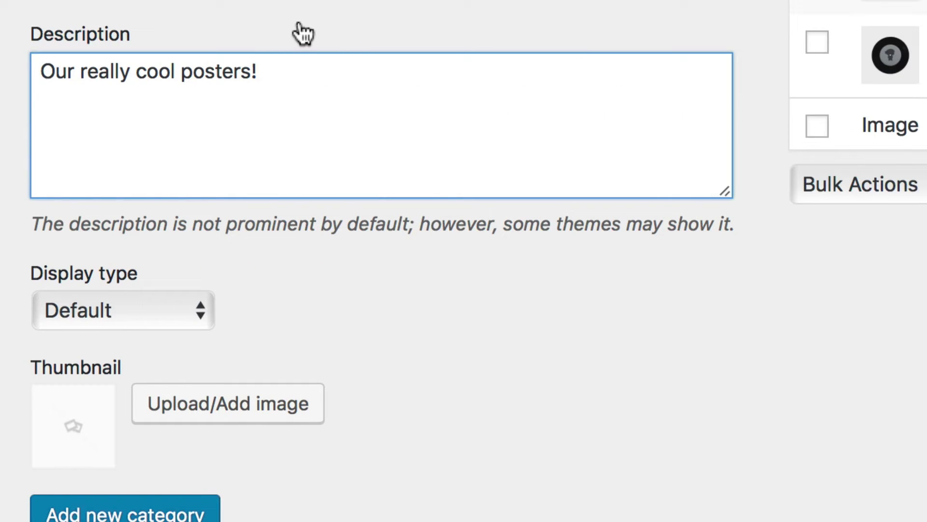
# Review the category's display type options and keep Default selected
pyautogui.scroll(-5, 253, 204)
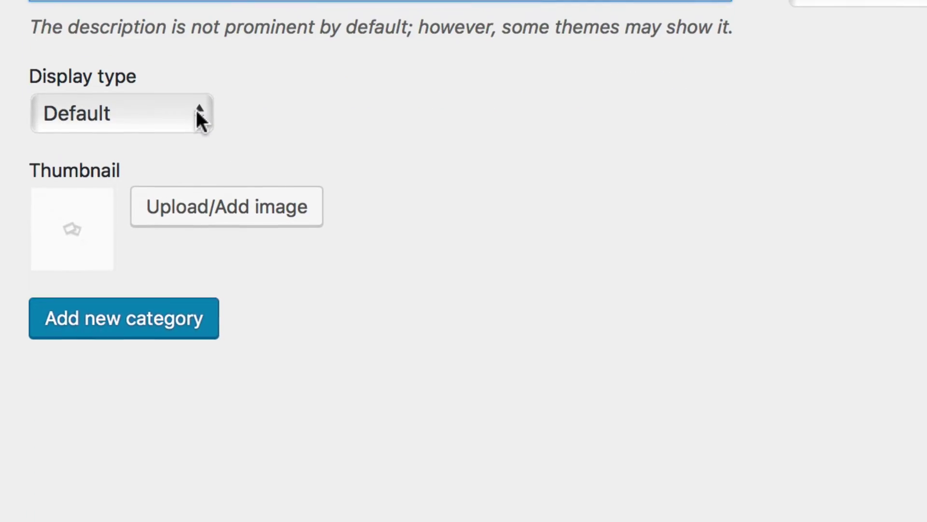
pyautogui.click(196, 72)
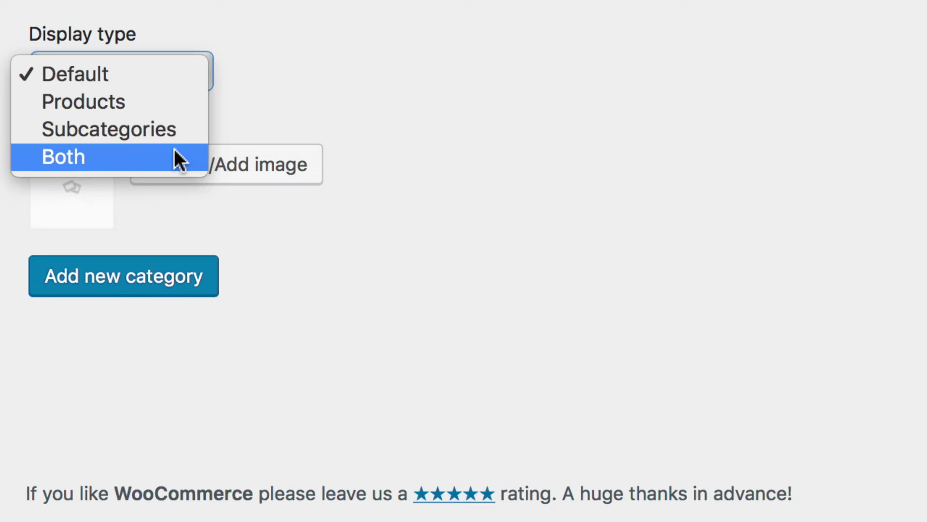
pyautogui.click(173, 70)
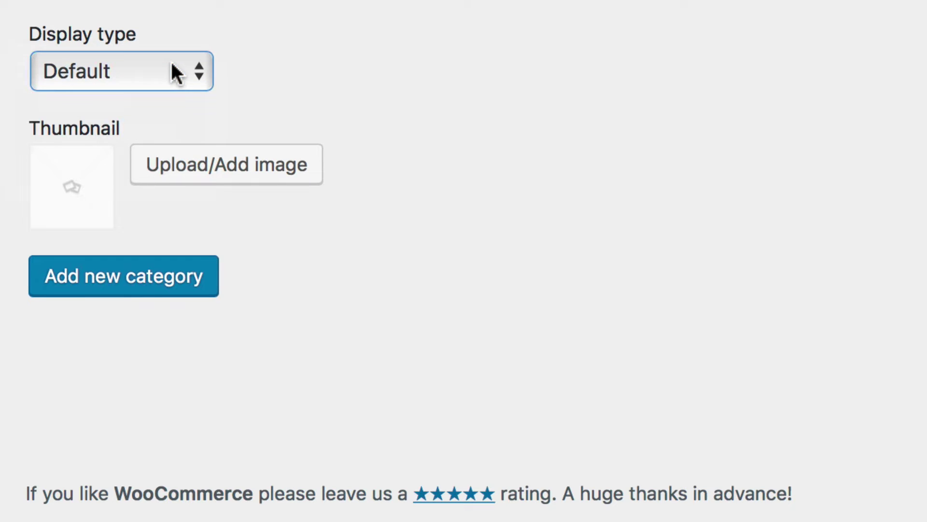
pyautogui.click(267, 66)
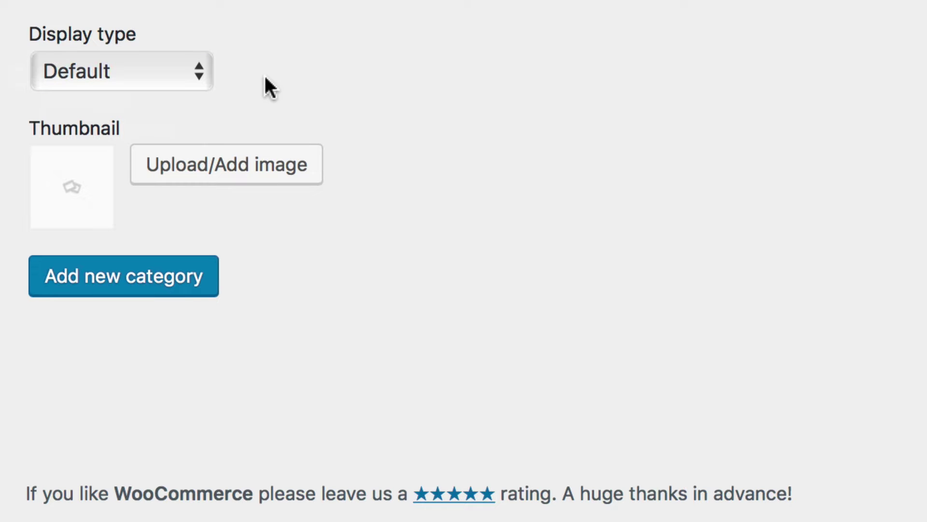
# Set the poster_3_up.jpg image from the media library as the category thumbnail and add the category
pyautogui.click(248, 170)
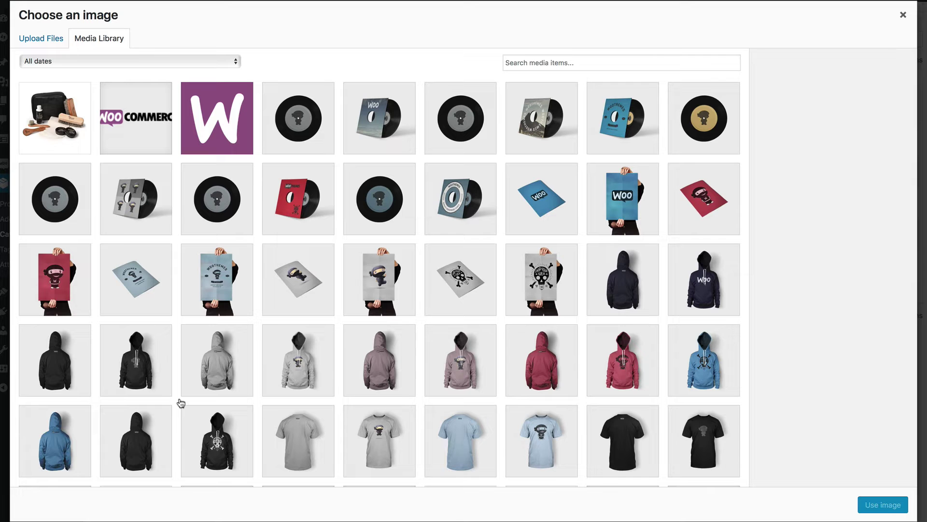
pyautogui.click(205, 303)
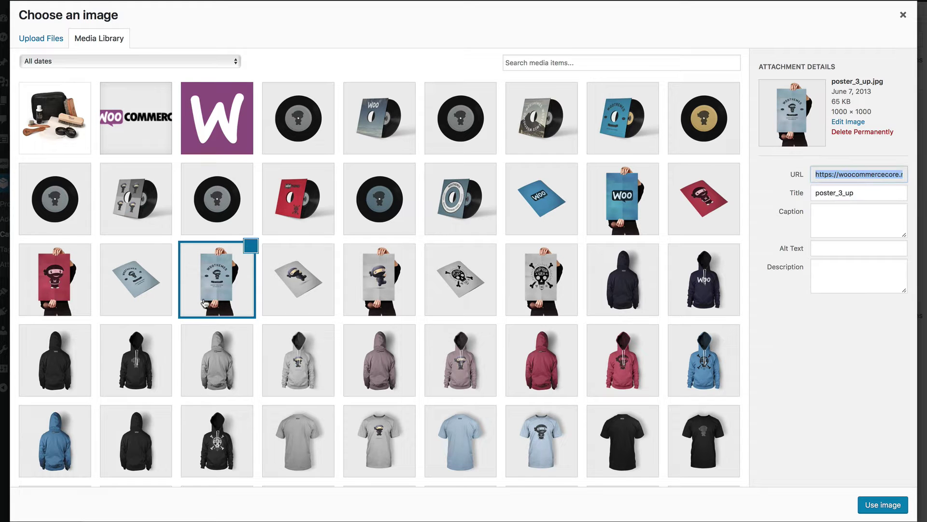
pyautogui.click(888, 504)
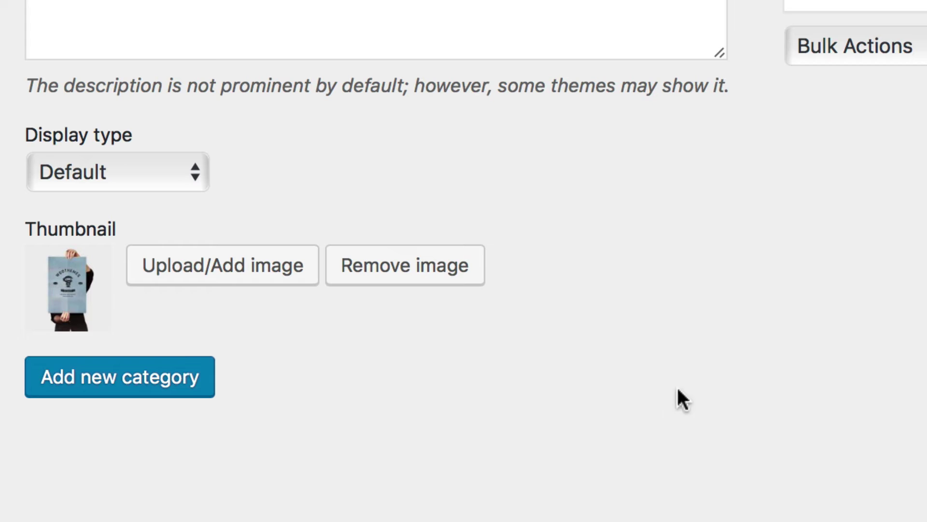
pyautogui.click(194, 382)
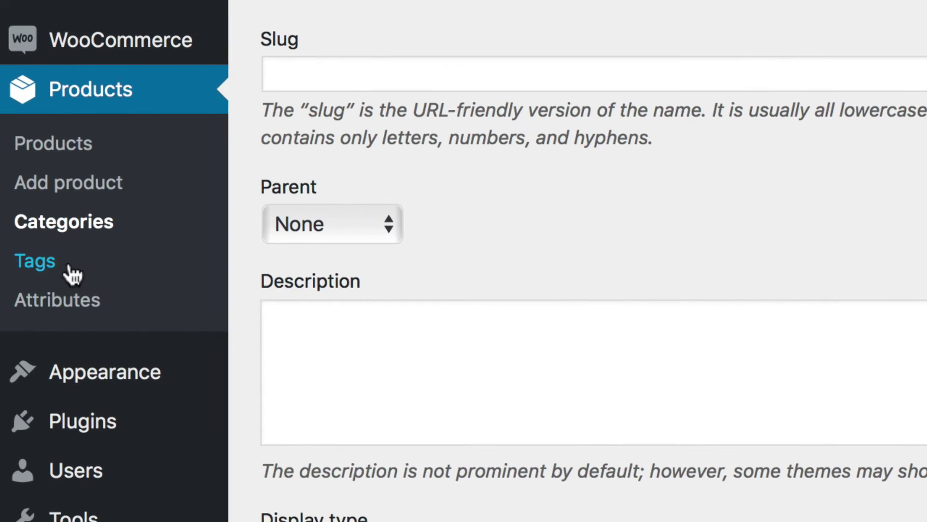
# Create a product tag named Posters with the slug poster-tag and the description "Check these things out!"
pyautogui.click(68, 276)
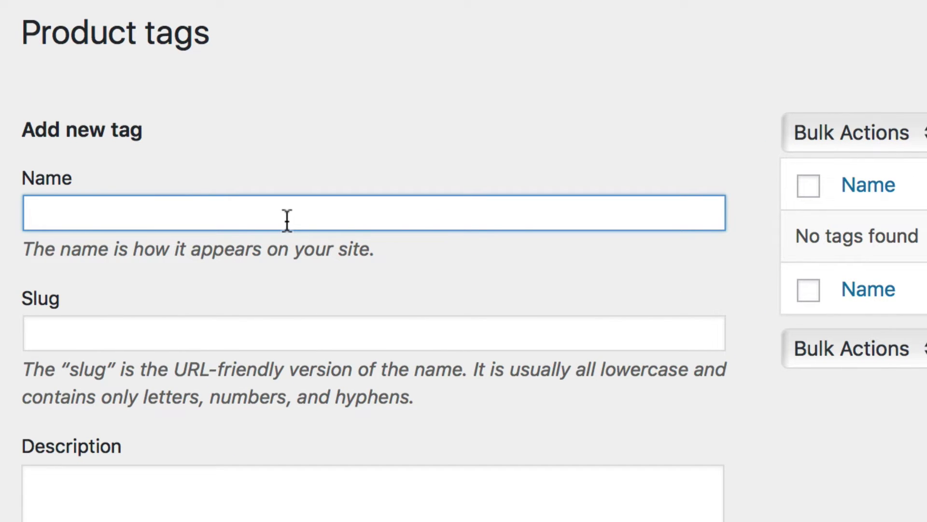
pyautogui.write('Posters')
pyautogui.press('Tab')
pyautogui.write('poster-tag')
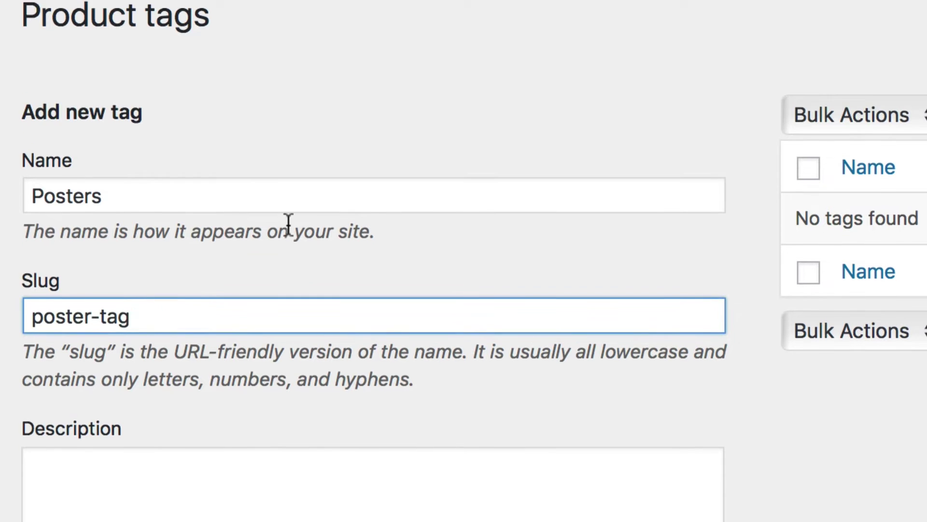
pyautogui.click(217, 490)
pyautogui.write('Check these things out!')
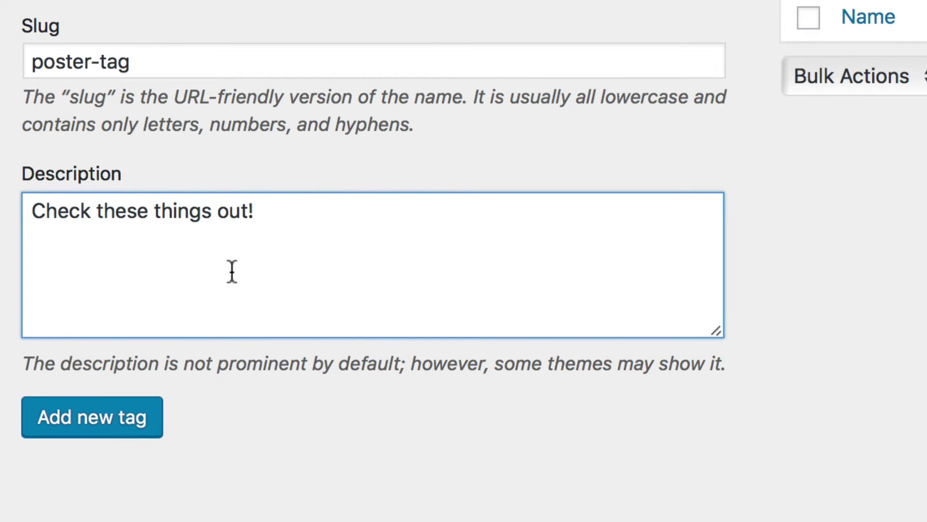
pyautogui.click(151, 434)
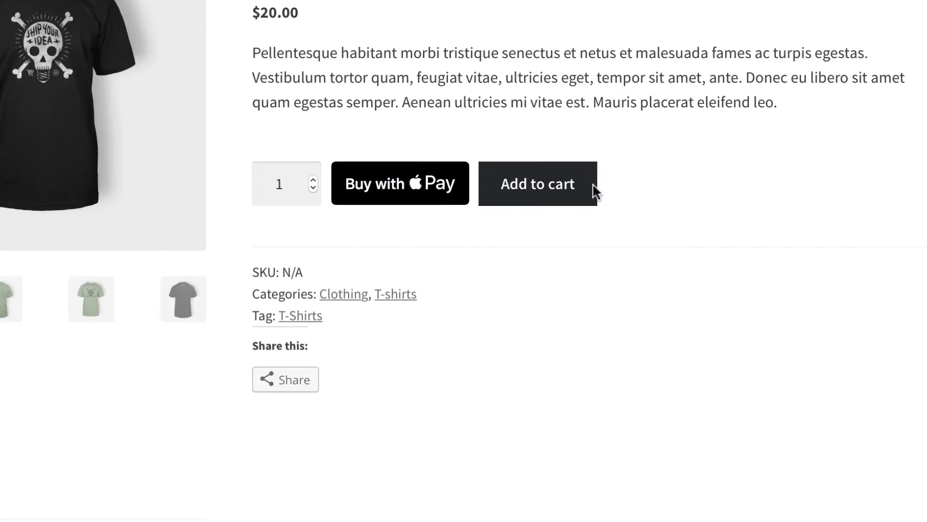
# Open the T-Shirts tag archive from the storefront's skull T-shirt product page and look through its products
pyautogui.click(138, 278)
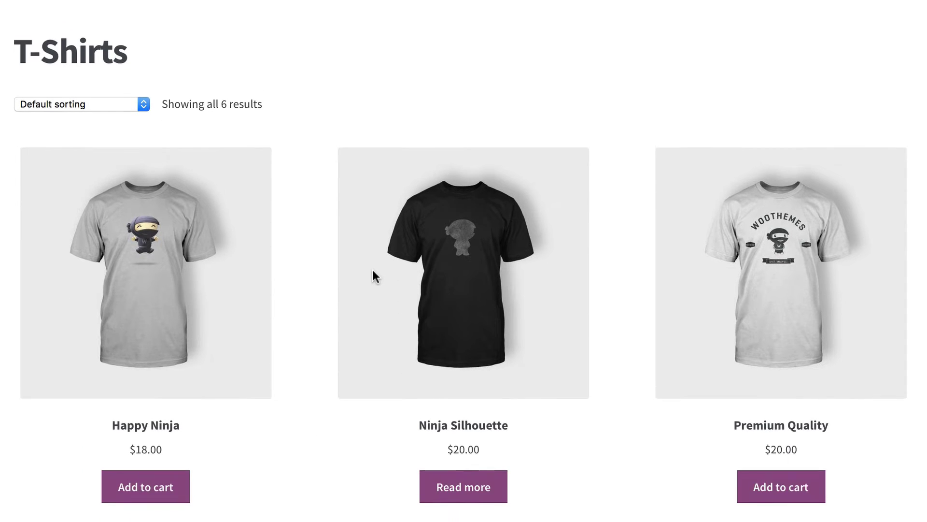
pyautogui.scroll(-10, 372, 270)
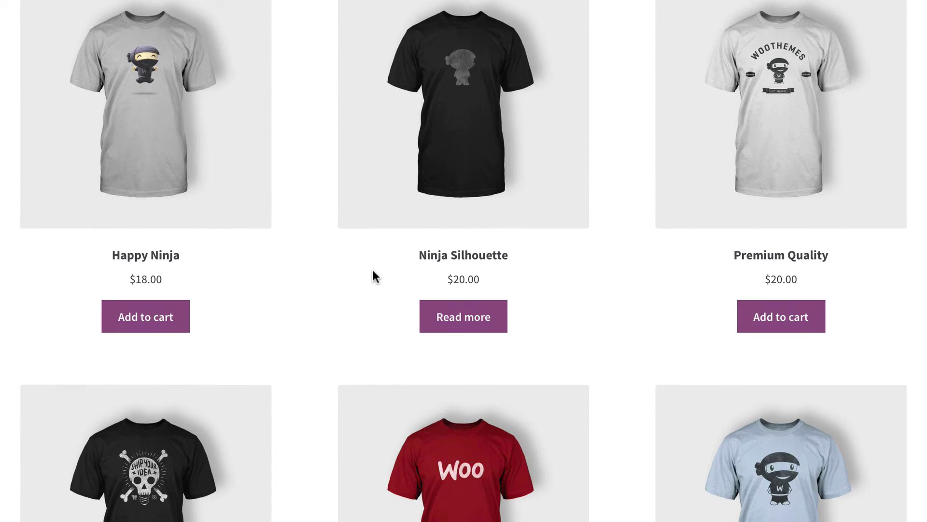
pyautogui.scroll(-2, 372, 269)
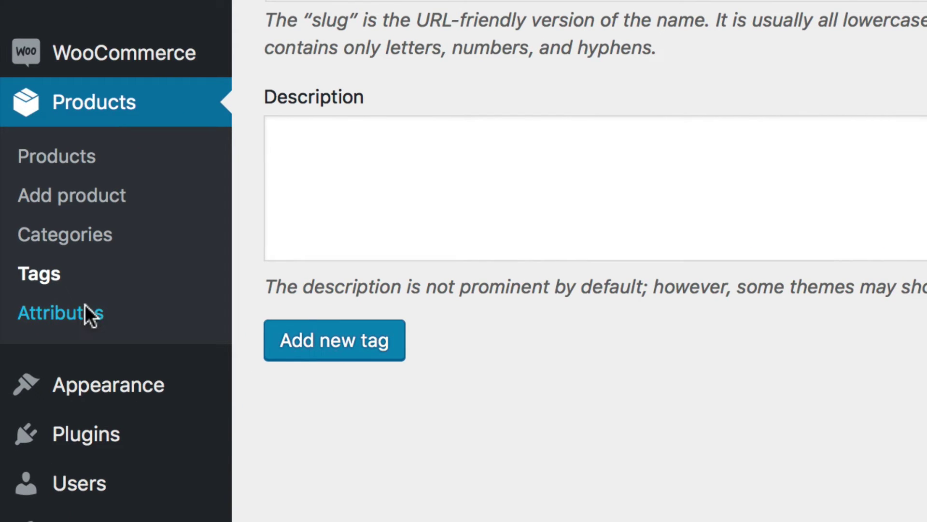
# Start a new product attribute named Size, leave its slug empty, and enable archives for it
pyautogui.click(85, 304)
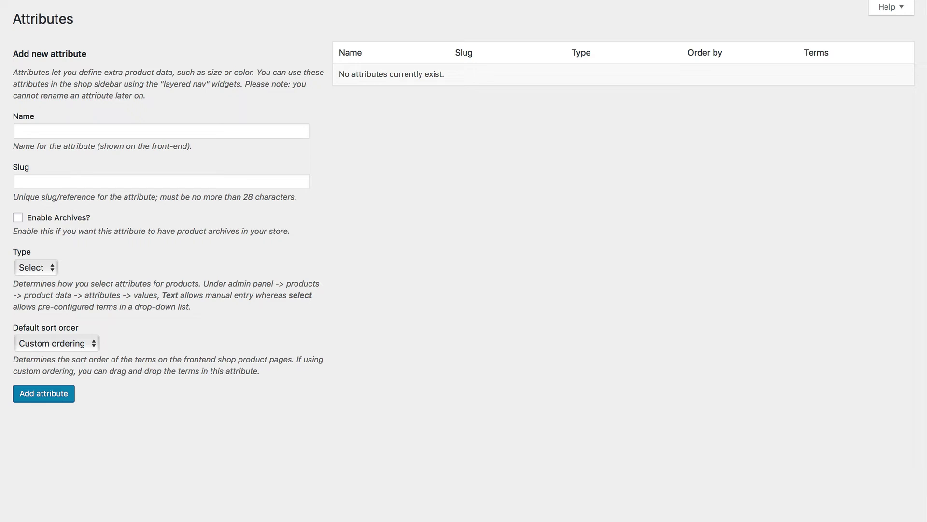
pyautogui.click(124, 132)
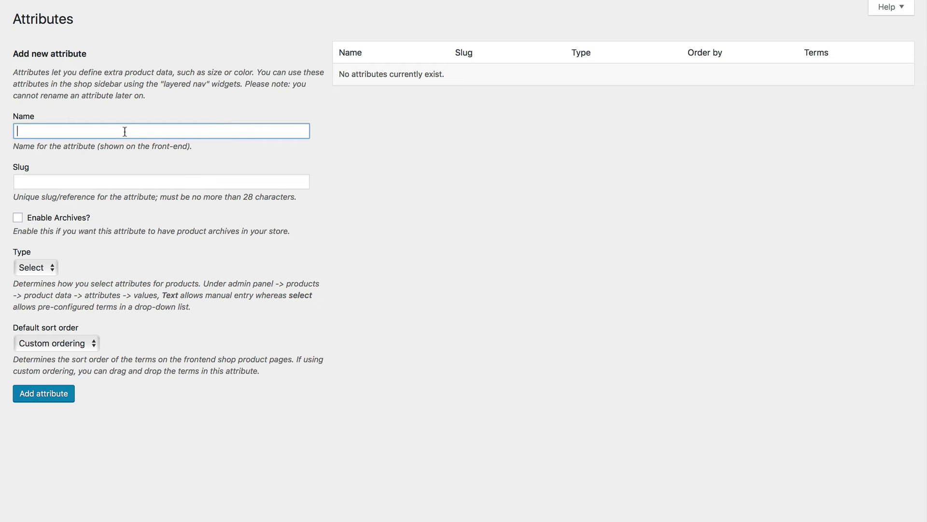
pyautogui.write('Size')
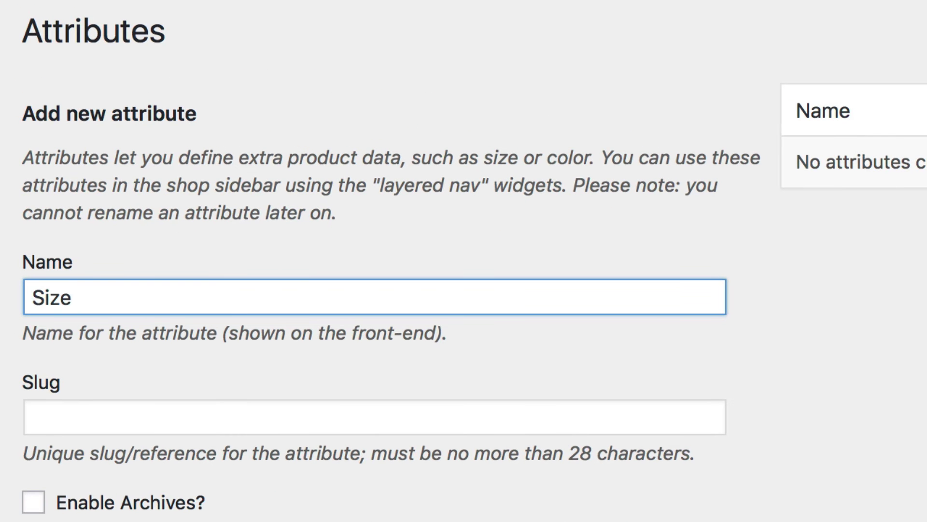
pyautogui.press('Tab')
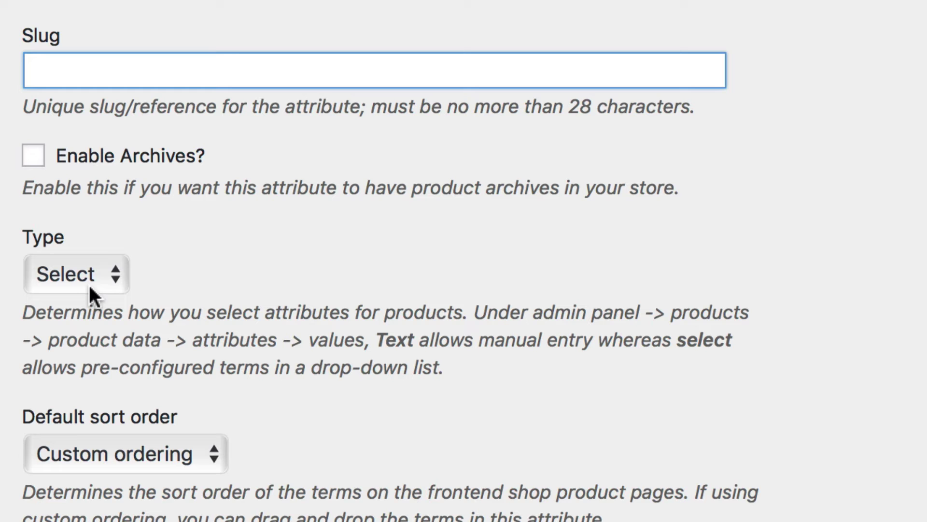
pyautogui.click(129, 167)
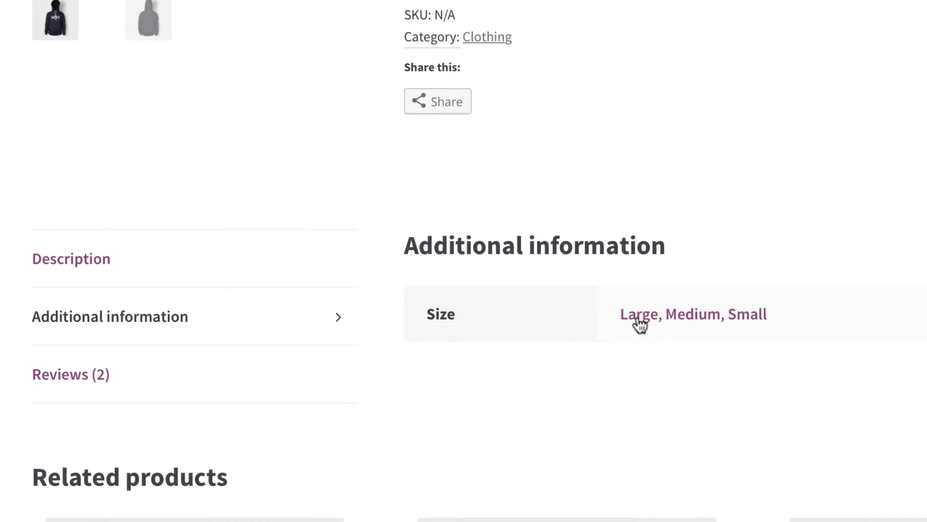
# View the storefront archive for the Large size and filter its products by Small and Medium
pyautogui.click(662, 312)
pyautogui.click(747, 154)
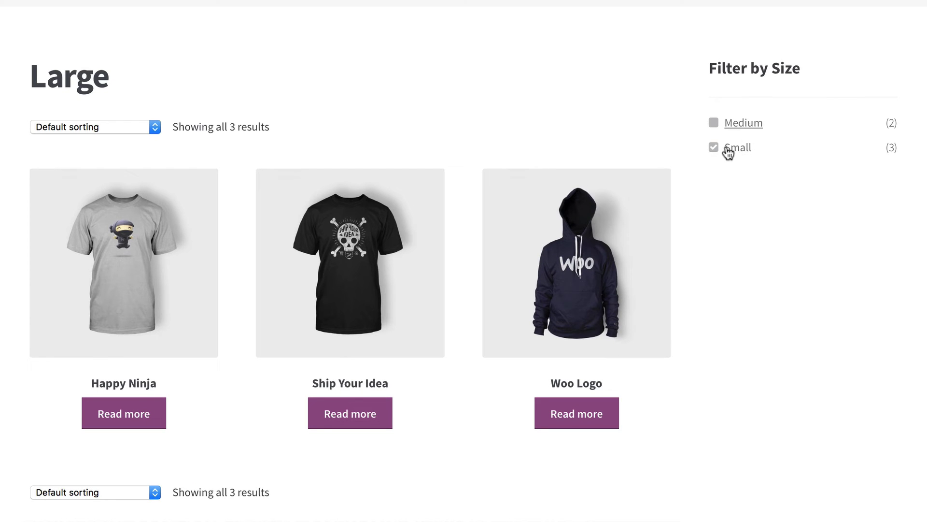
pyautogui.click(746, 124)
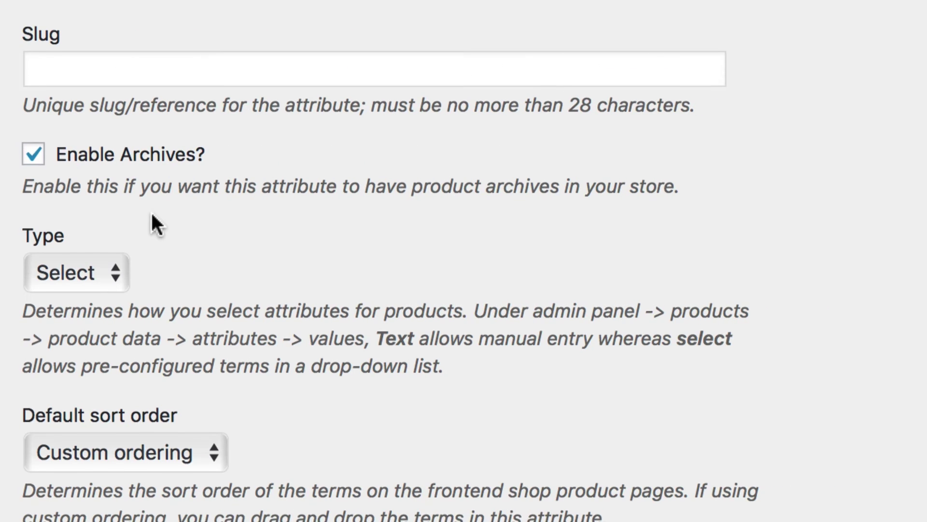
# Add the Size attribute with type Select and Custom ordering as its default sort order
pyautogui.click(102, 49)
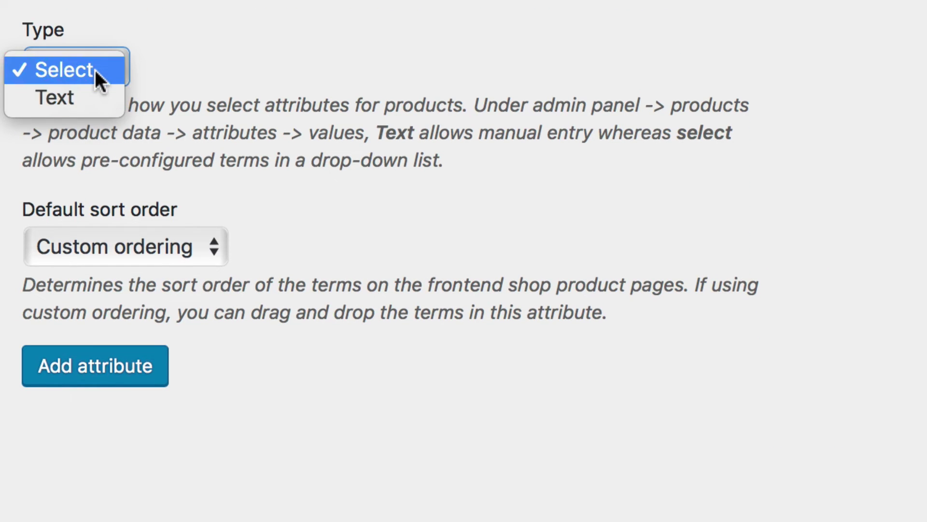
pyautogui.click(95, 68)
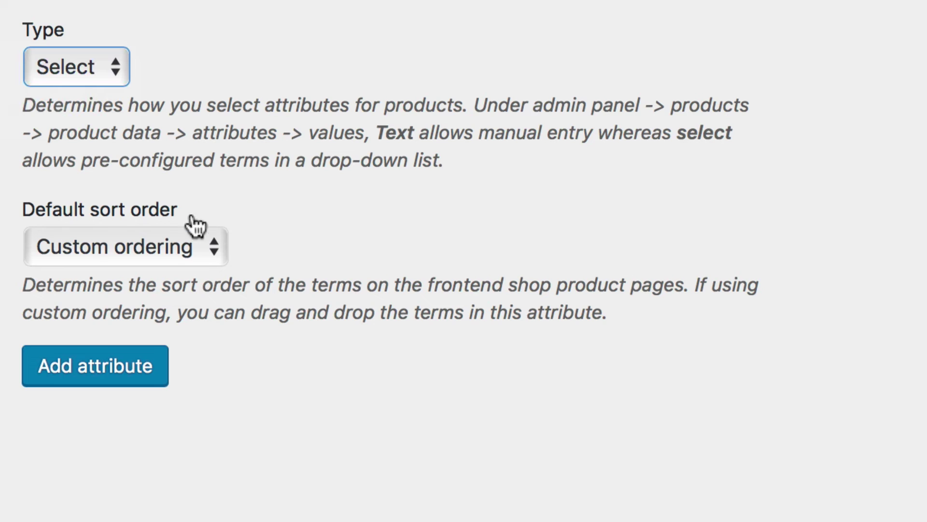
pyautogui.click(197, 247)
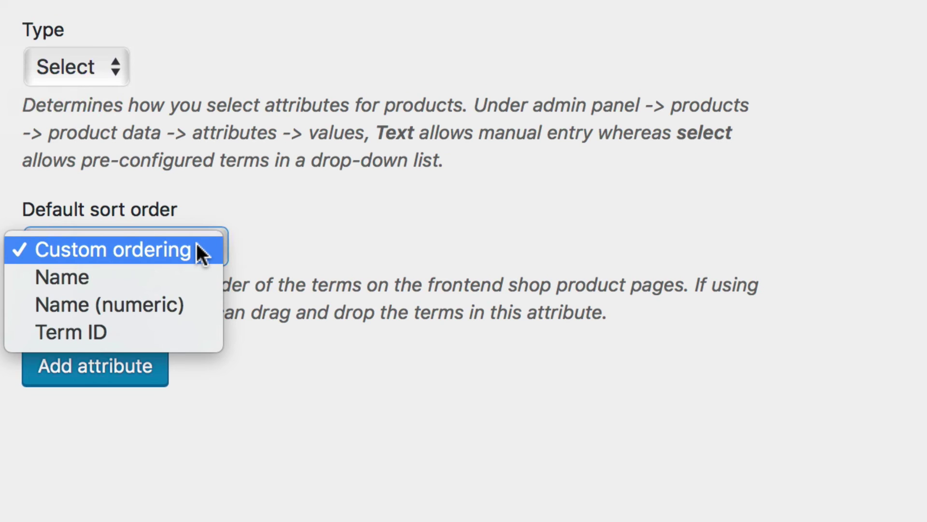
pyautogui.click(197, 247)
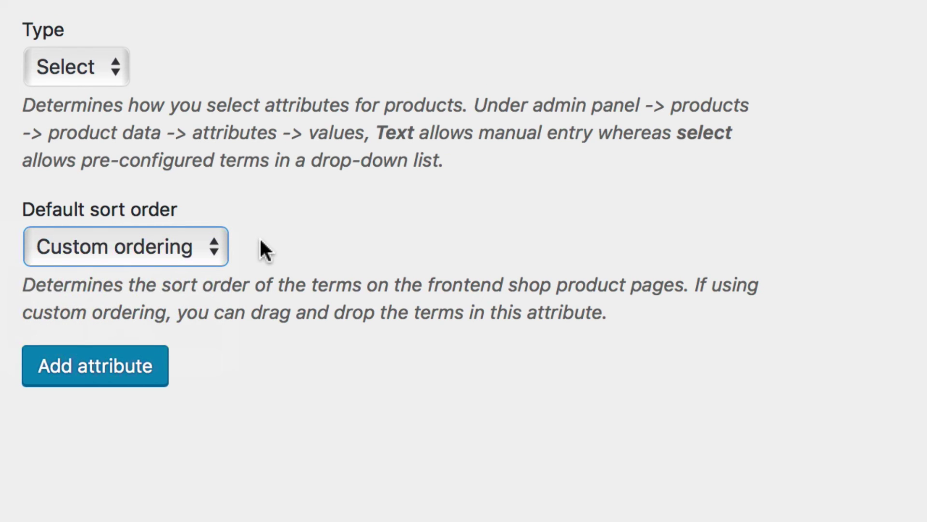
pyautogui.click(213, 247)
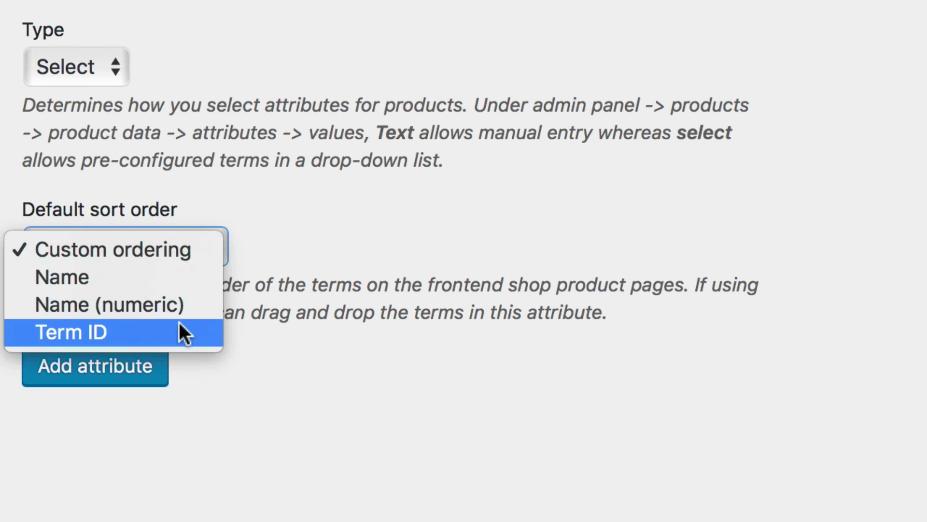
pyautogui.click(187, 251)
pyautogui.click(133, 380)
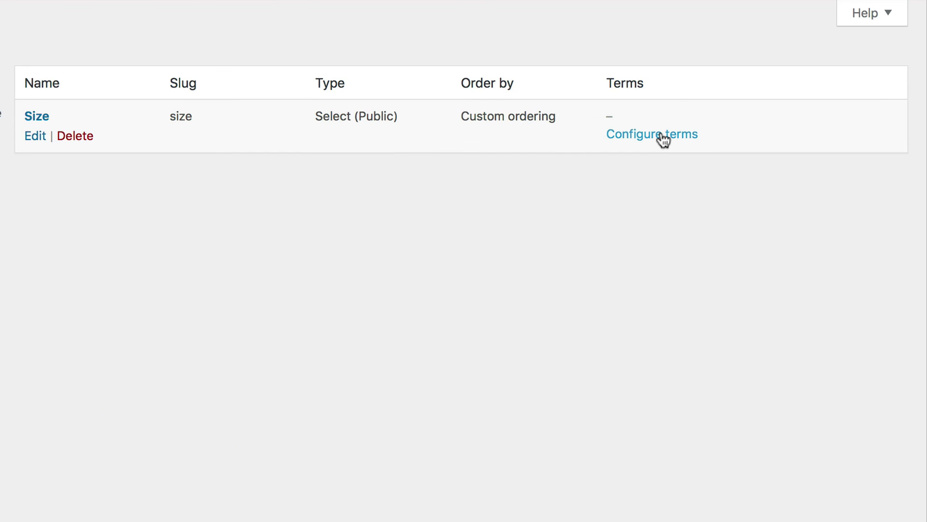
# Configure the Size attribute's terms by adding Small, Medium and Large, leaving their slugs and descriptions empty
pyautogui.click(661, 135)
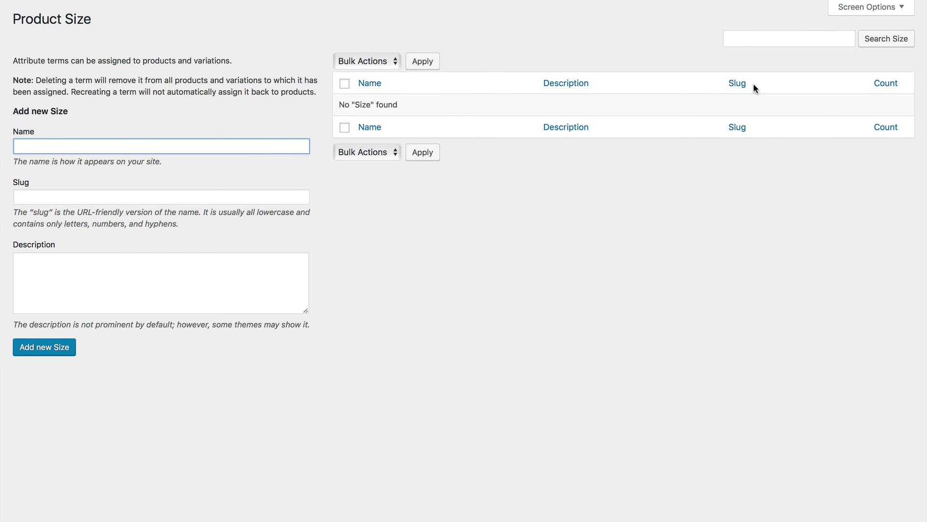
pyautogui.write('Small')
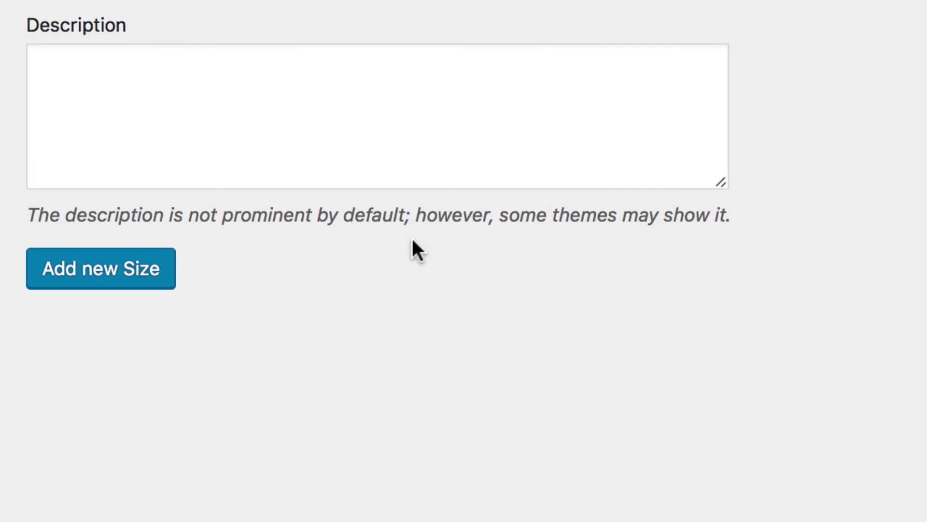
pyautogui.click(144, 288)
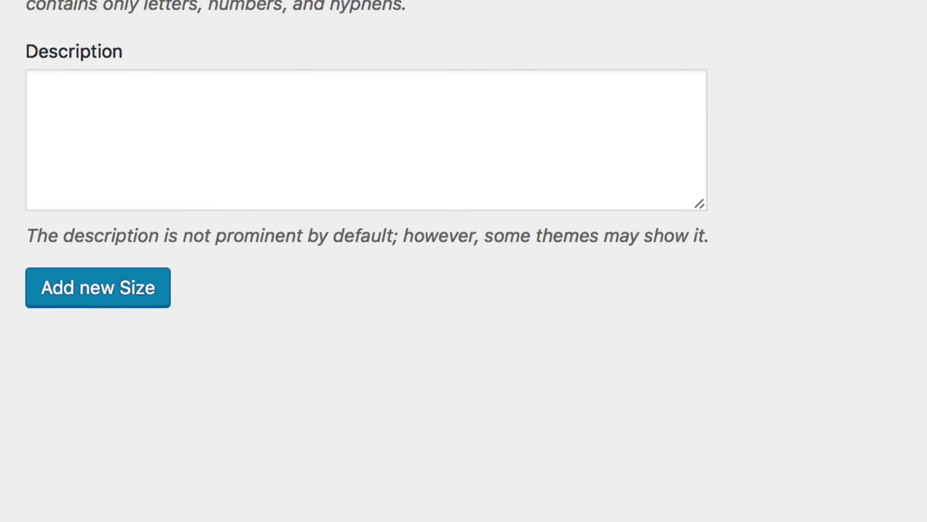
pyautogui.click(136, 163)
pyautogui.write('Medium')
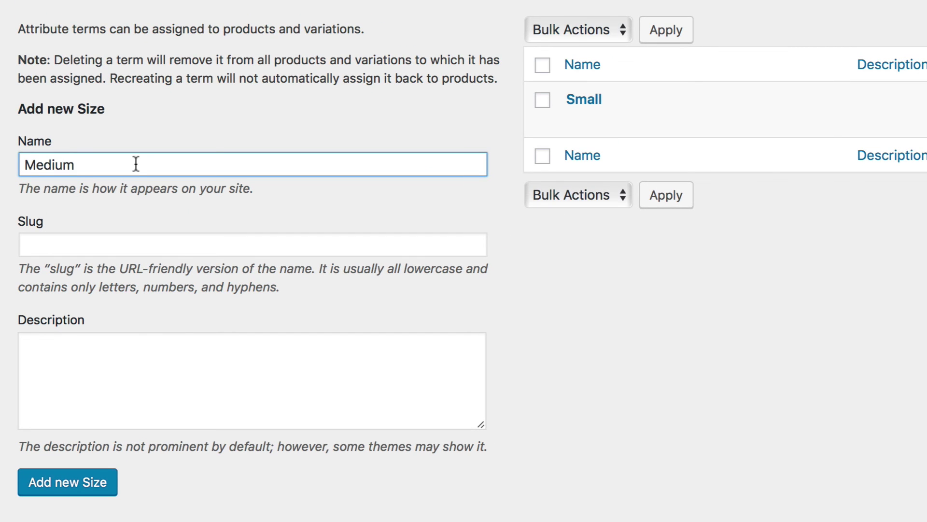
pyautogui.press('Return')
pyautogui.write('Large')
pyautogui.press('Return')
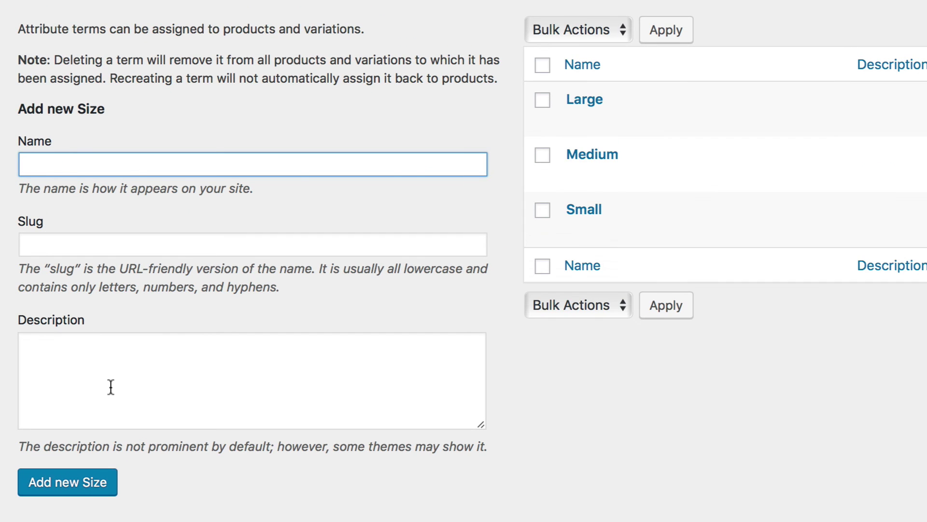